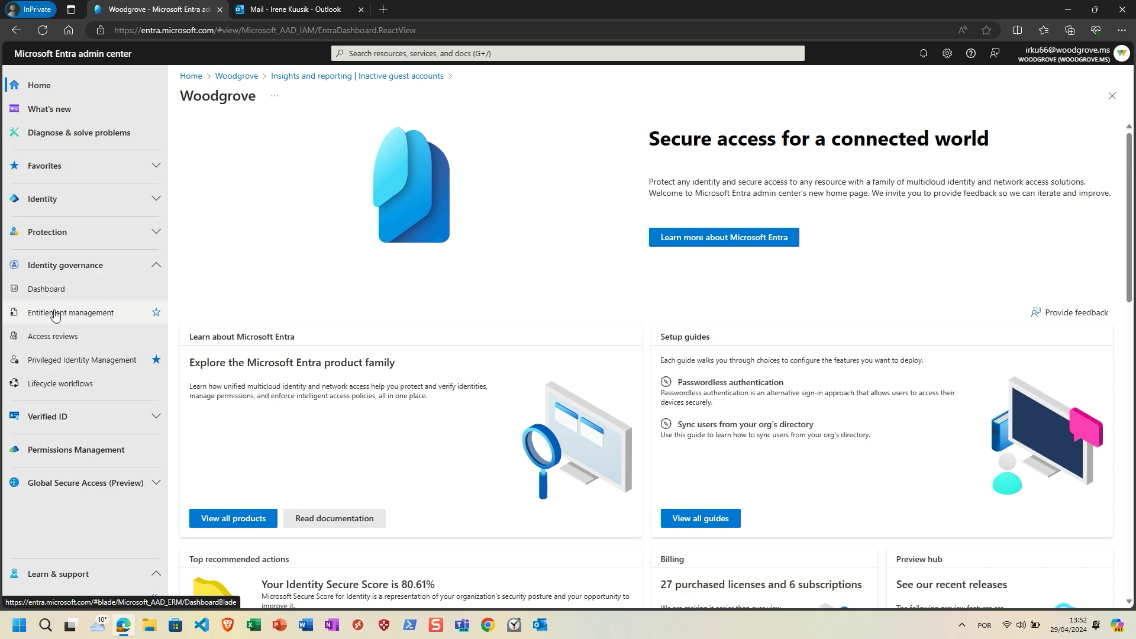
# From the Identity governance dashboard, reach the inactive guests report and lower the inactivity slider toward 30 days
pyautogui.click(53, 293)
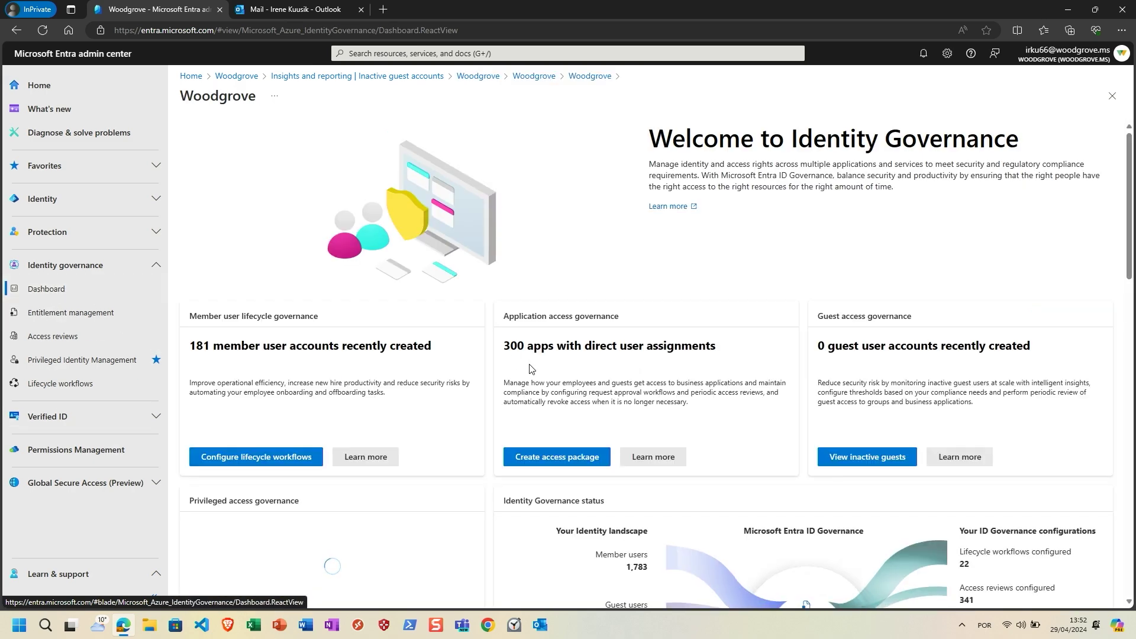
pyautogui.click(864, 458)
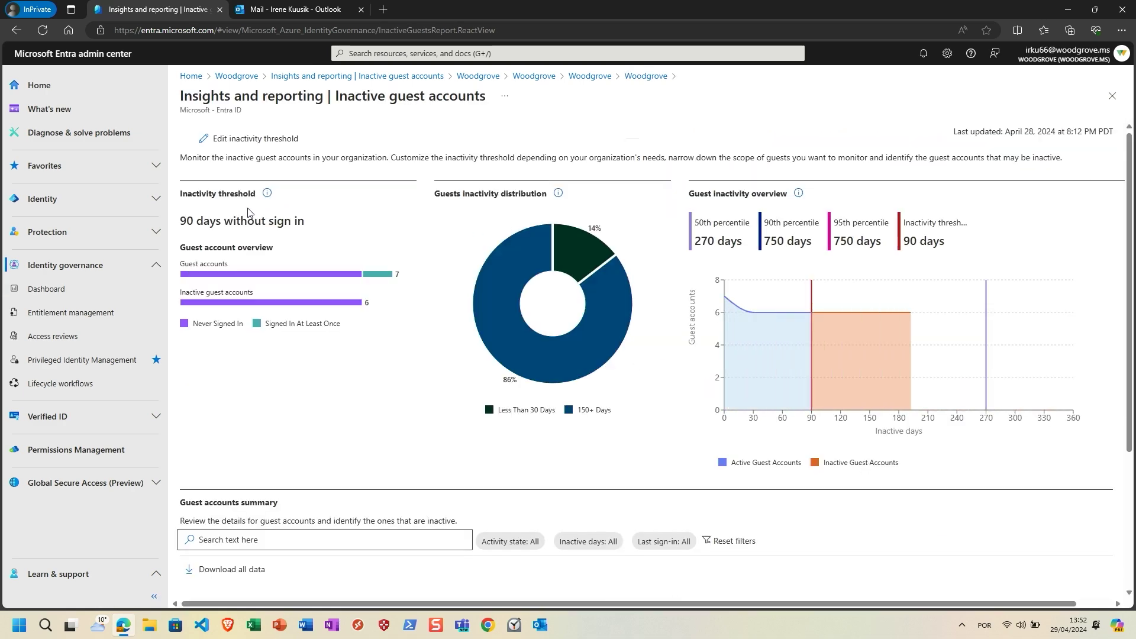
pyautogui.click(239, 142)
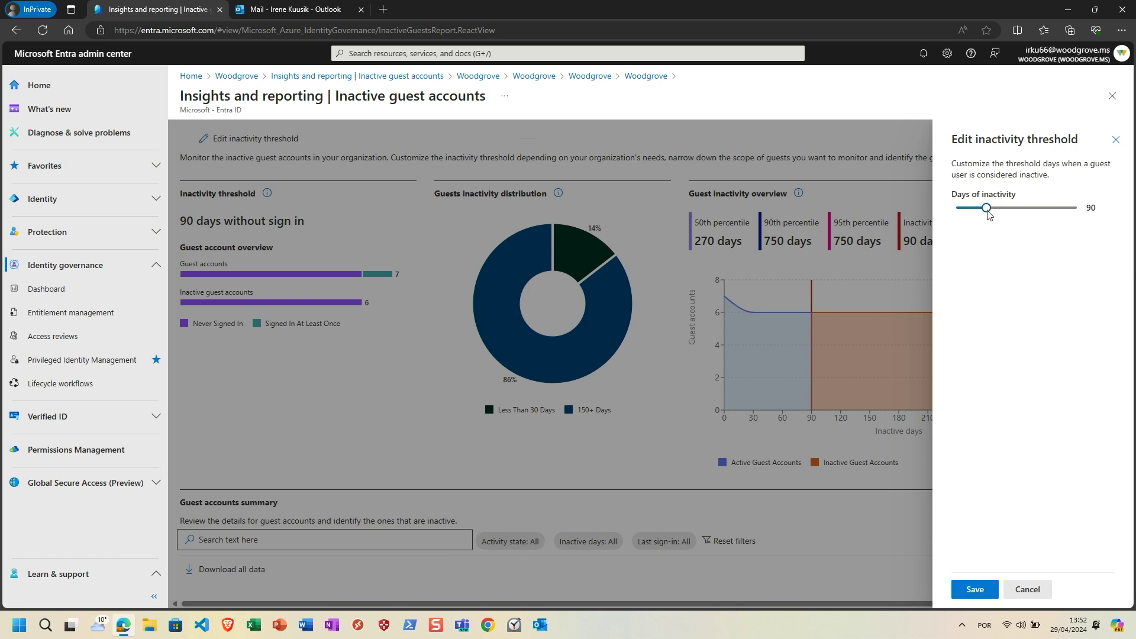
pyautogui.moveTo(986, 208); pyautogui.dragTo(965, 213)
# Save the 30-day inactivity threshold for the inactive guest report
pyautogui.click(964, 588)
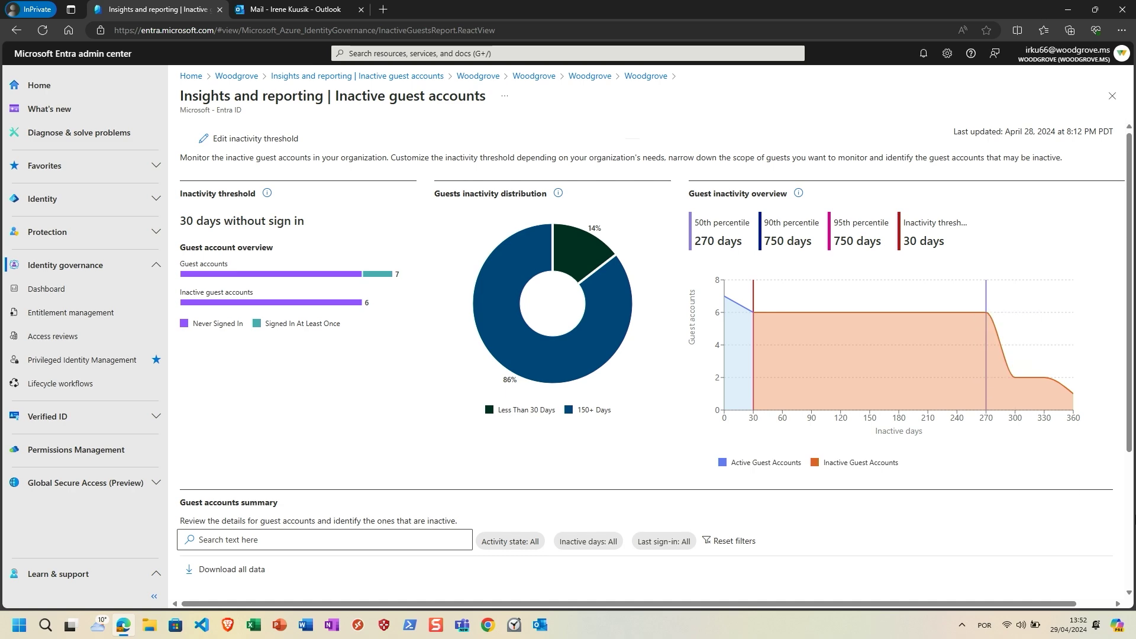
pyautogui.scroll(-3, 1130, 520)
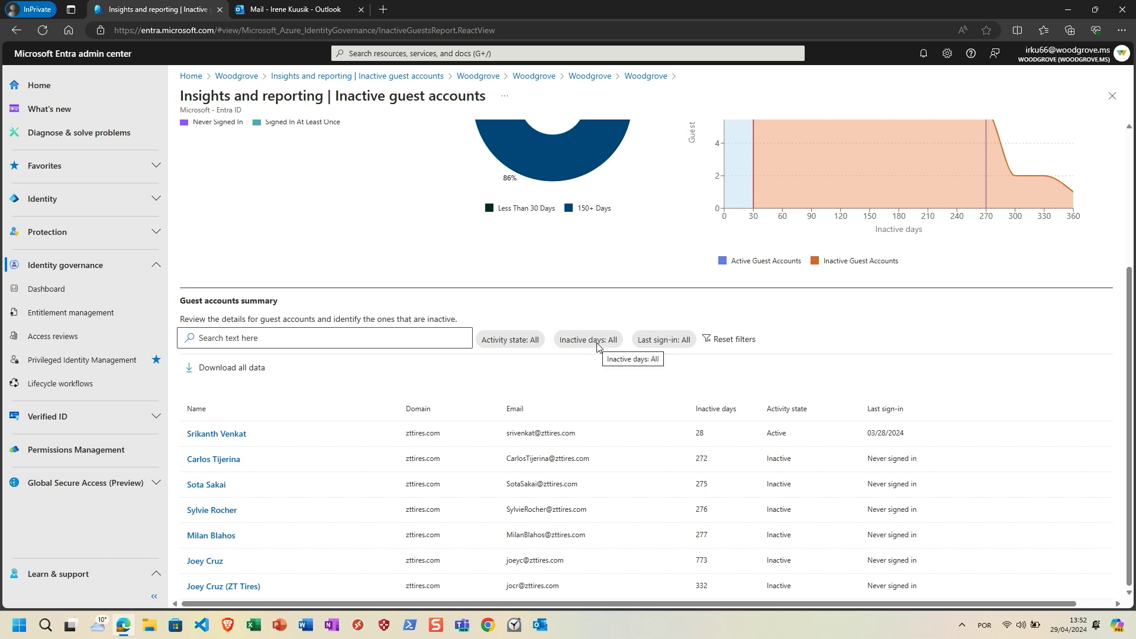
# Download all guest accounts data as CSV and go to the access reviews list
pyautogui.click(228, 368)
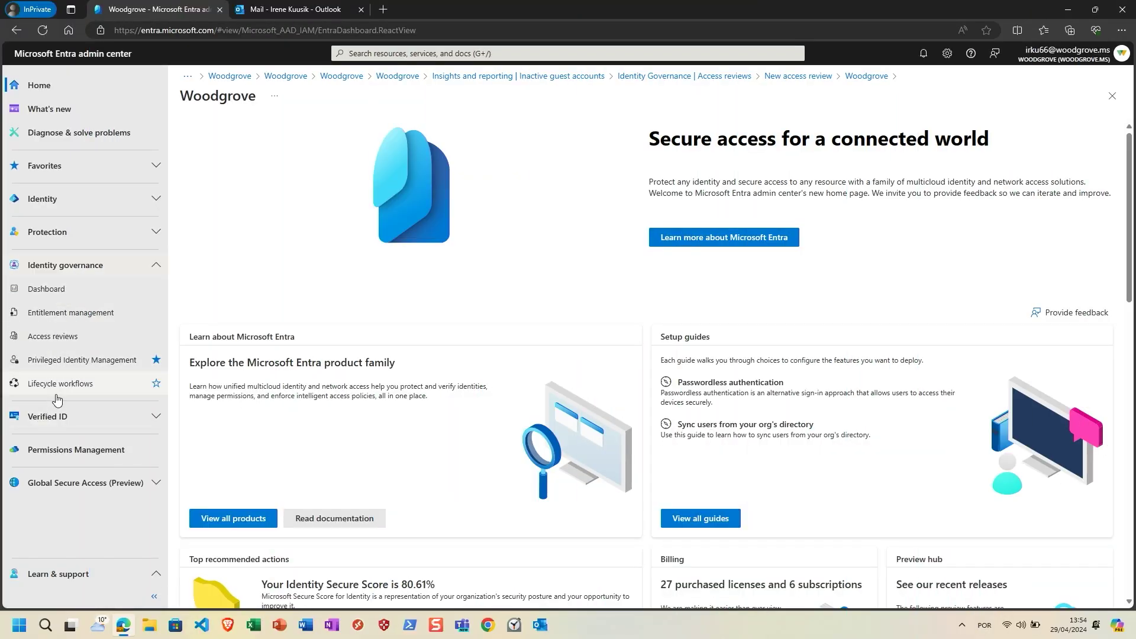
pyautogui.click(40, 345)
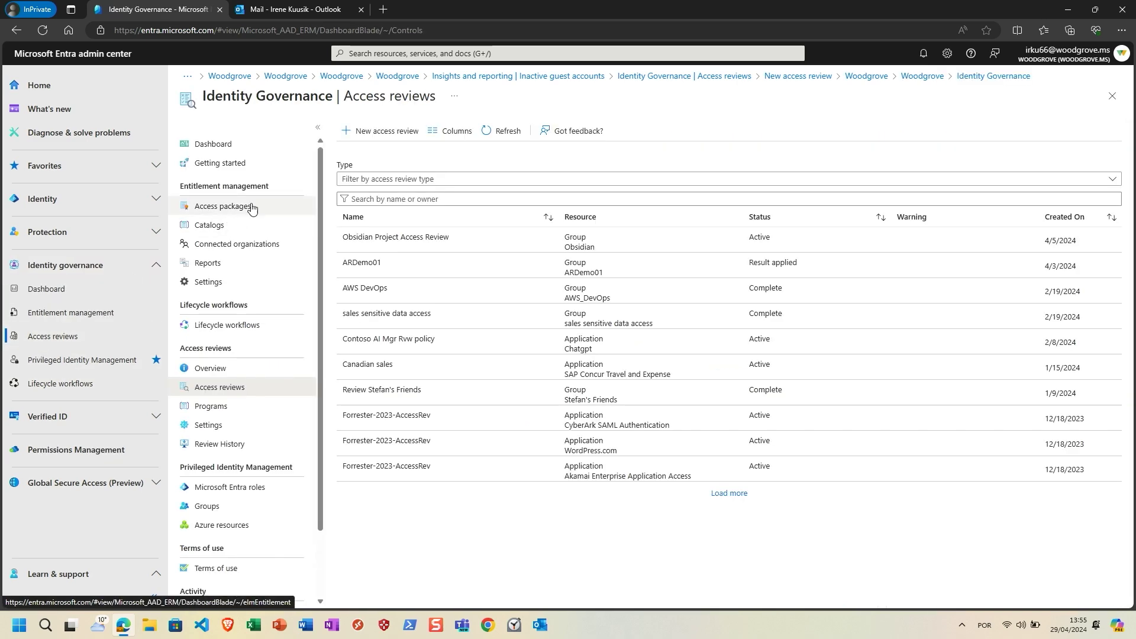
# Start a new Teams + Groups access review scoped to the Access_Review_All_Guests group
pyautogui.click(385, 130)
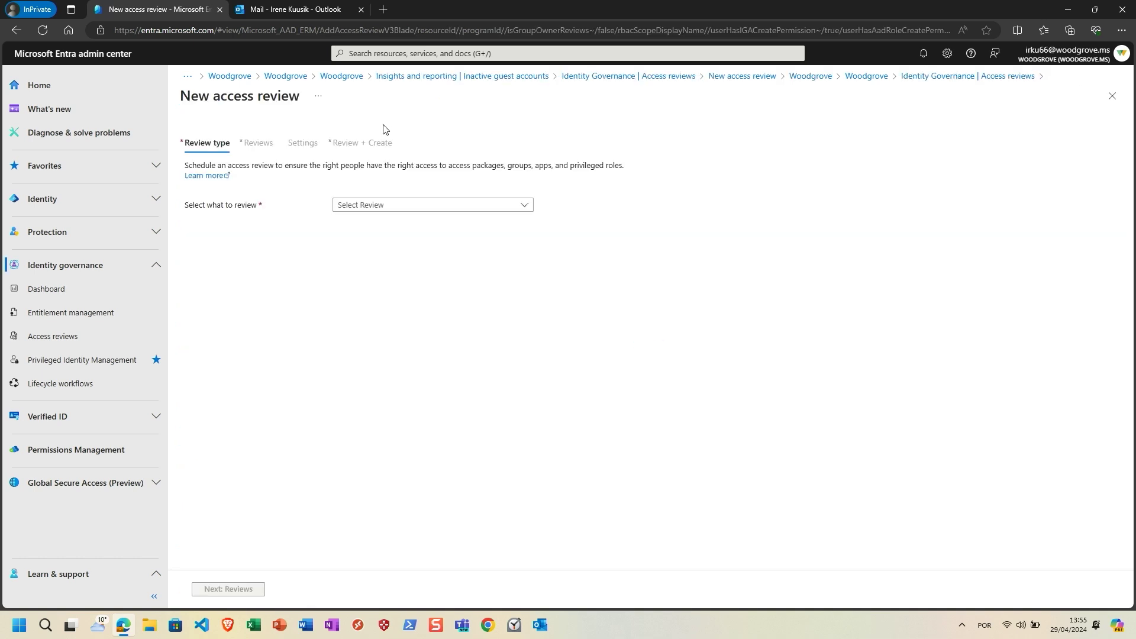
pyautogui.click(374, 210)
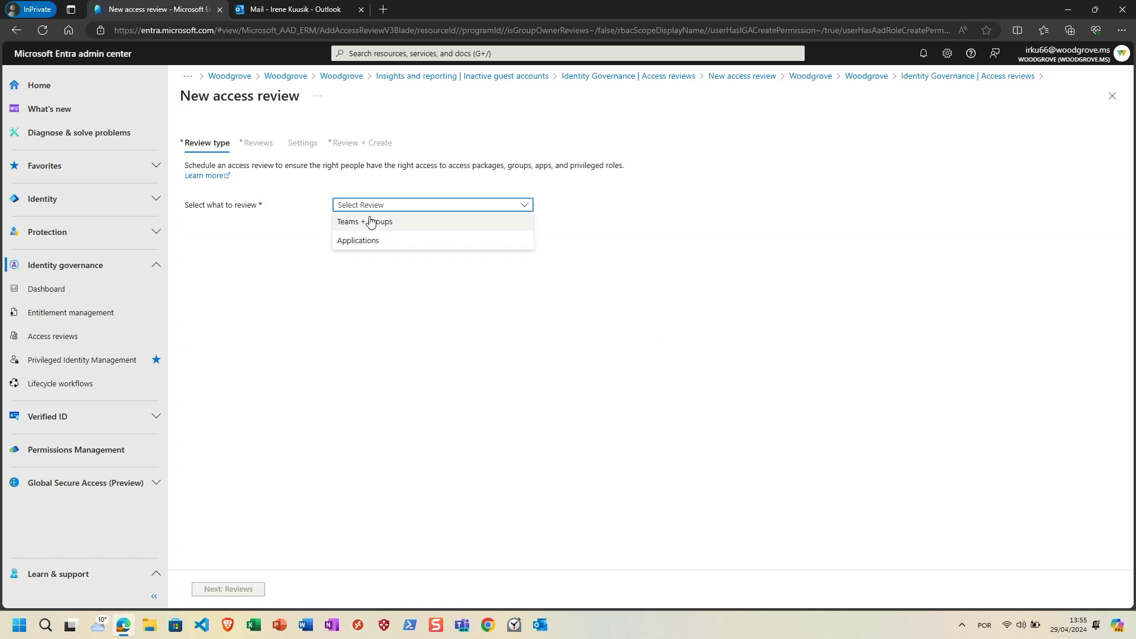
pyautogui.click(369, 222)
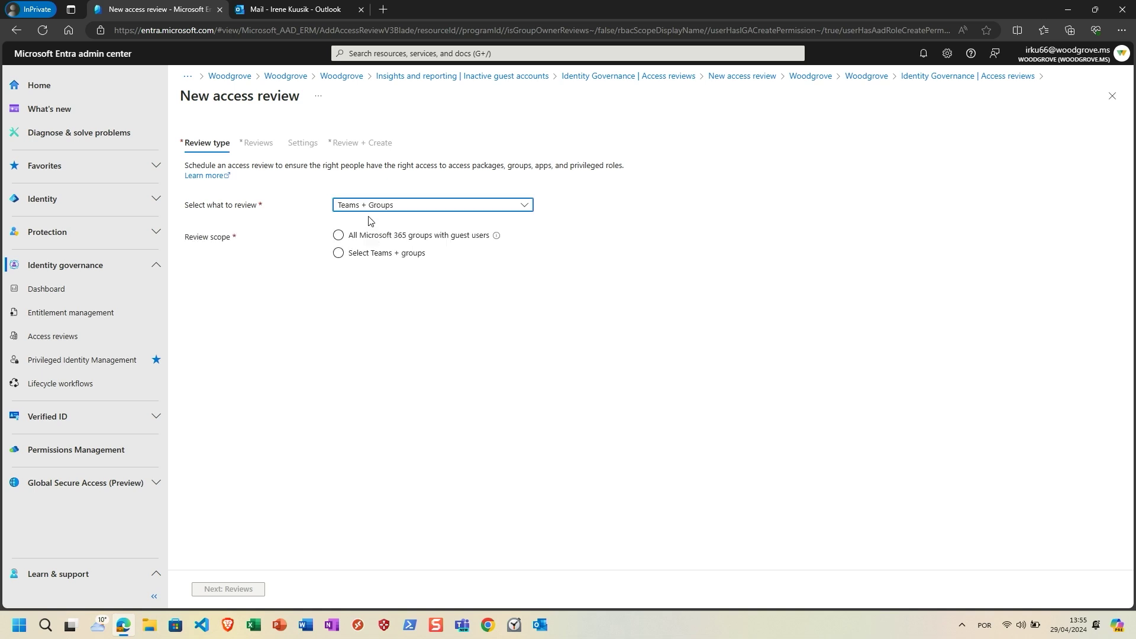
pyautogui.click(338, 255)
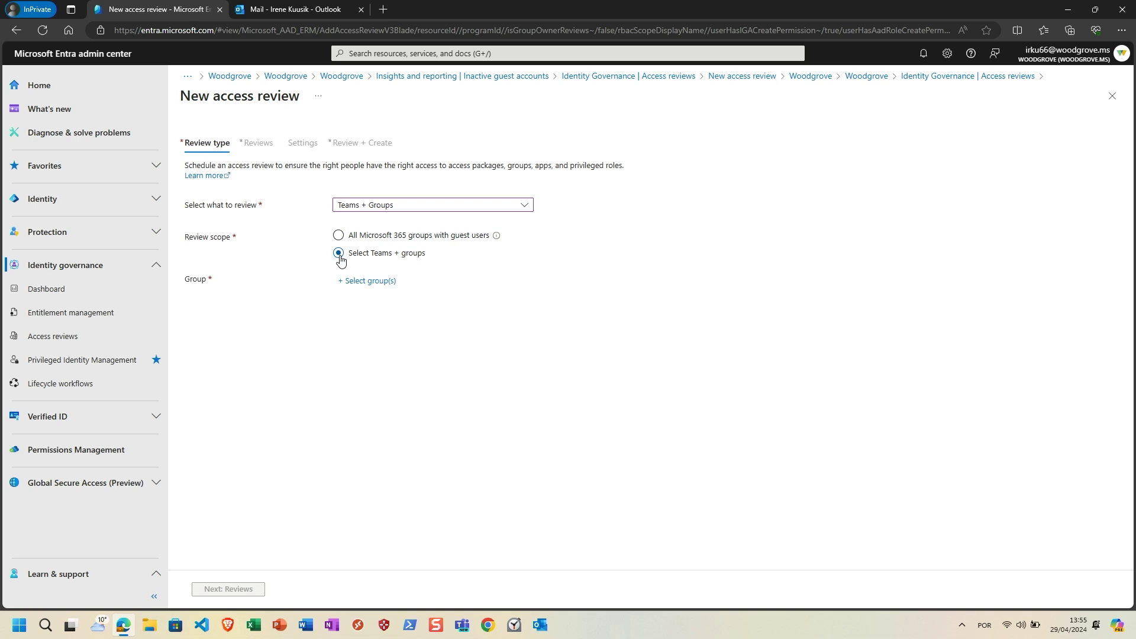
pyautogui.click(367, 280)
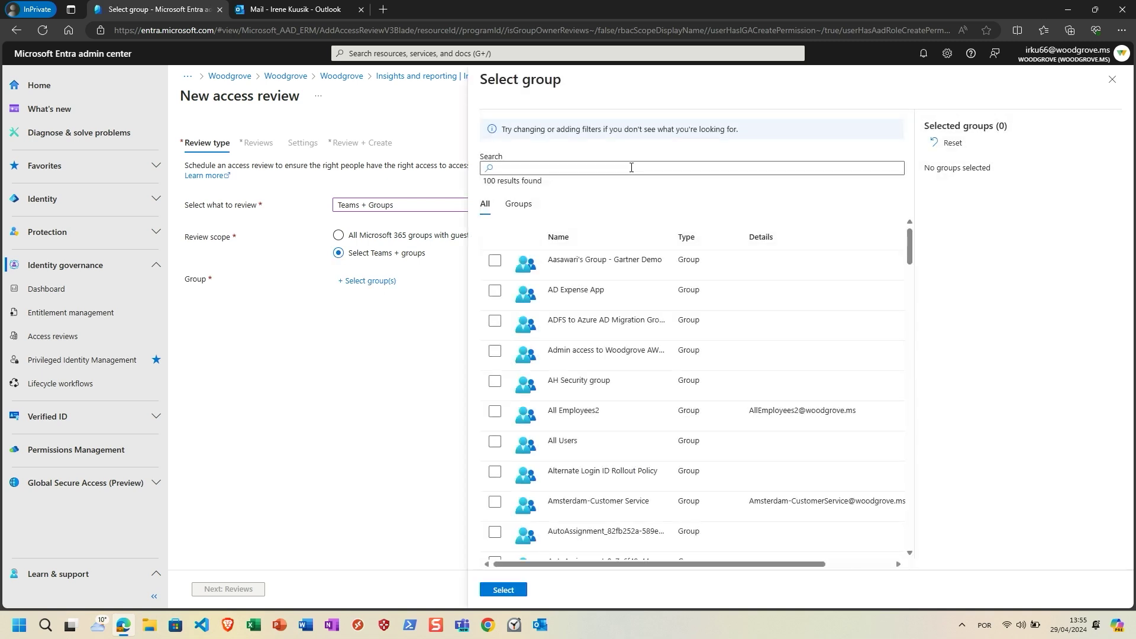
pyautogui.click(631, 168)
pyautogui.write('all')
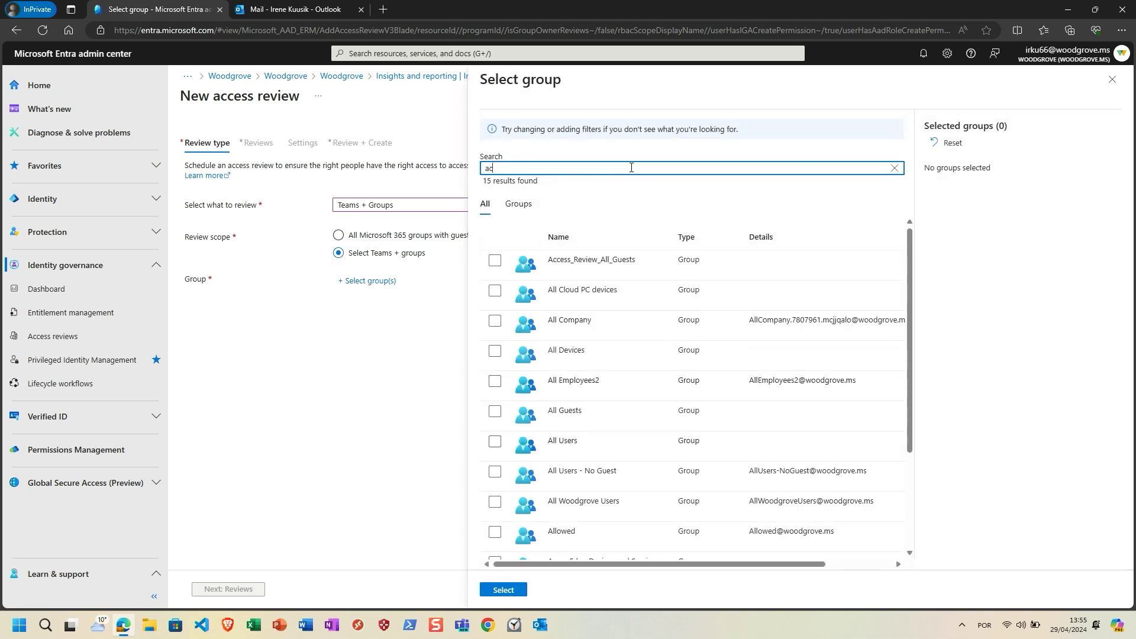
pyautogui.write('cess')
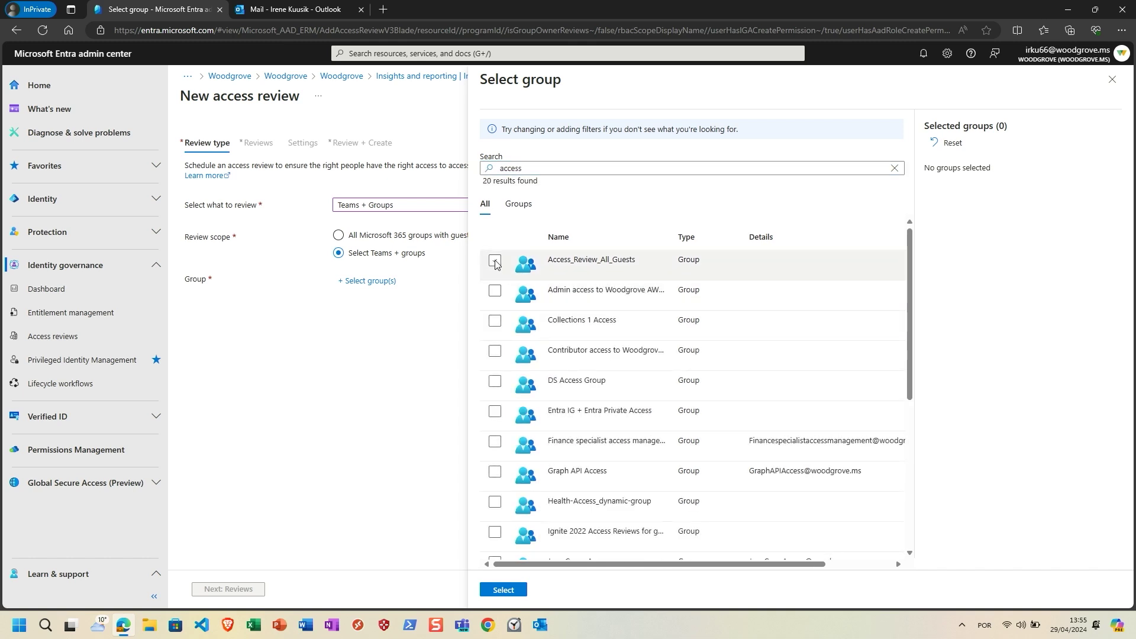
pyautogui.click(495, 262)
pyautogui.click(502, 589)
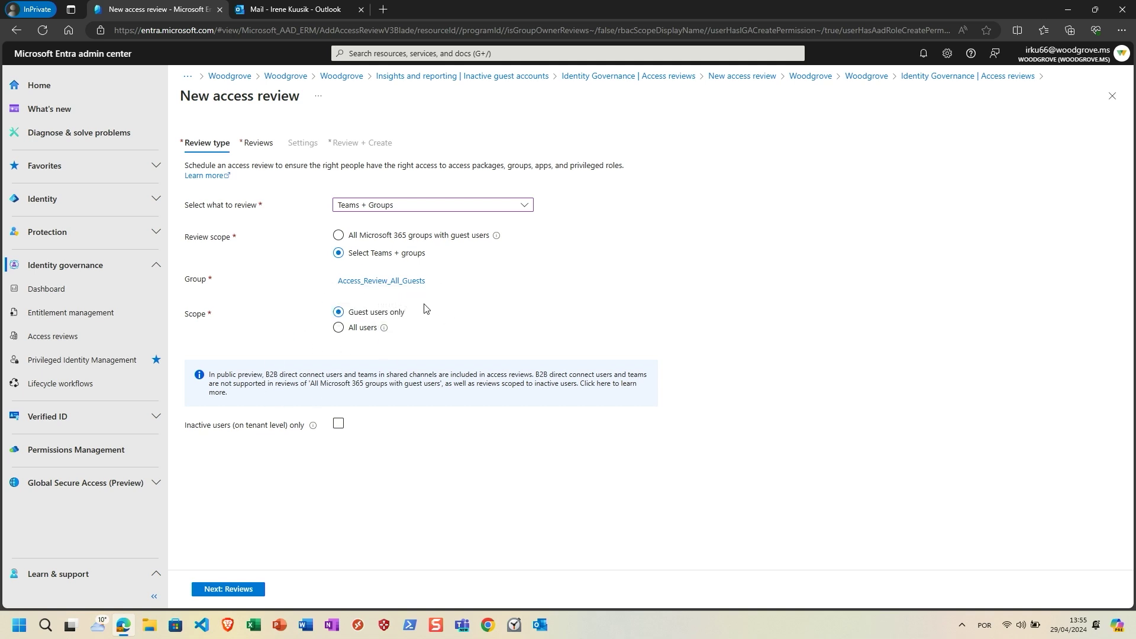
# Limit the review to inactive users only at 30 days inactive and continue to Reviews
pyautogui.click(341, 427)
pyautogui.click(340, 425)
pyautogui.click(246, 591)
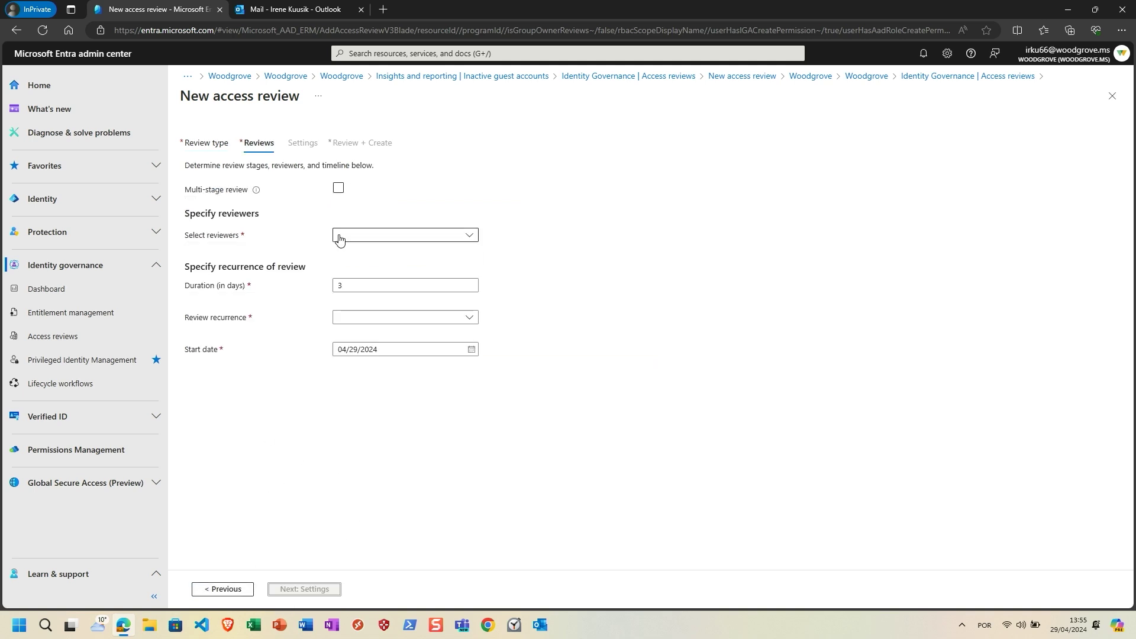
# Set reviewers to 'Users review their own access' with Monthly recurrence
pyautogui.click(362, 238)
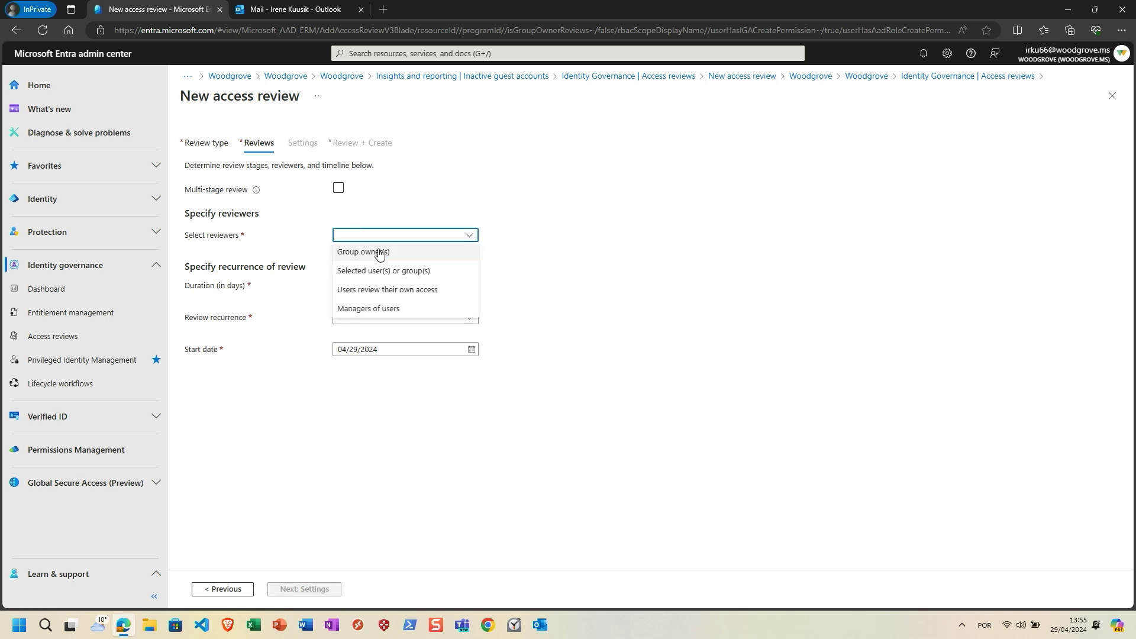
pyautogui.click(393, 293)
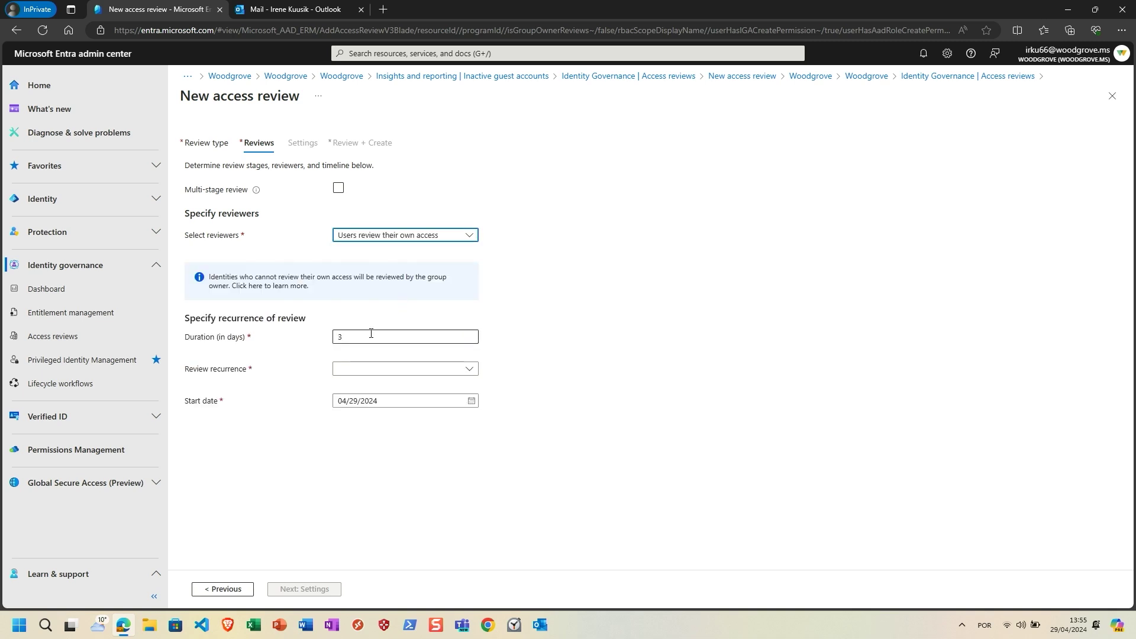
pyautogui.click(351, 374)
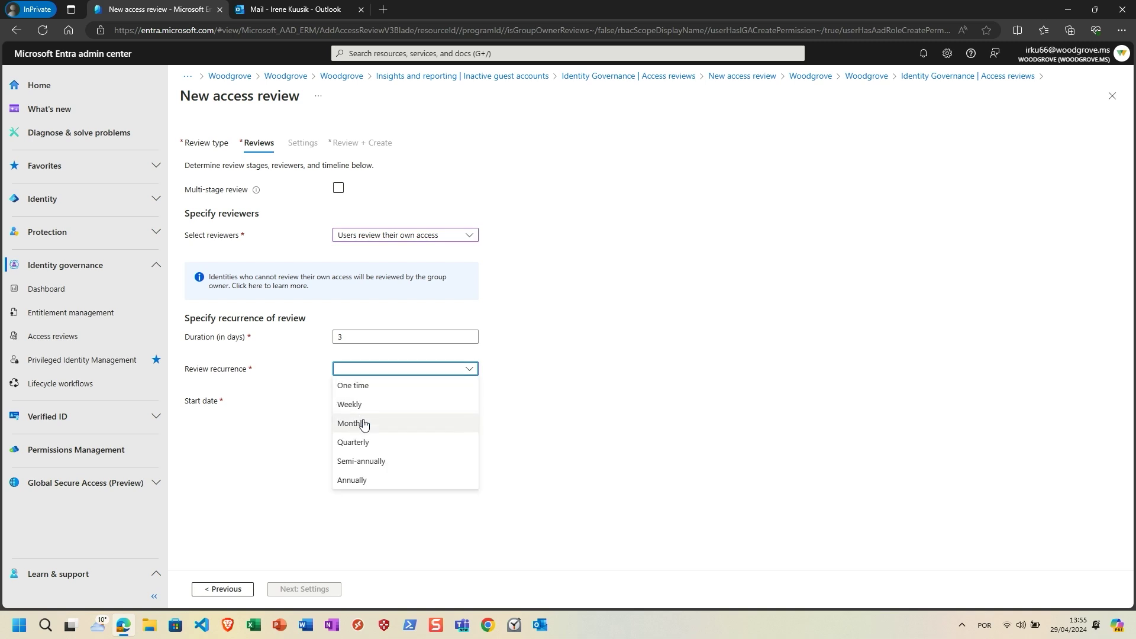
pyautogui.click(361, 423)
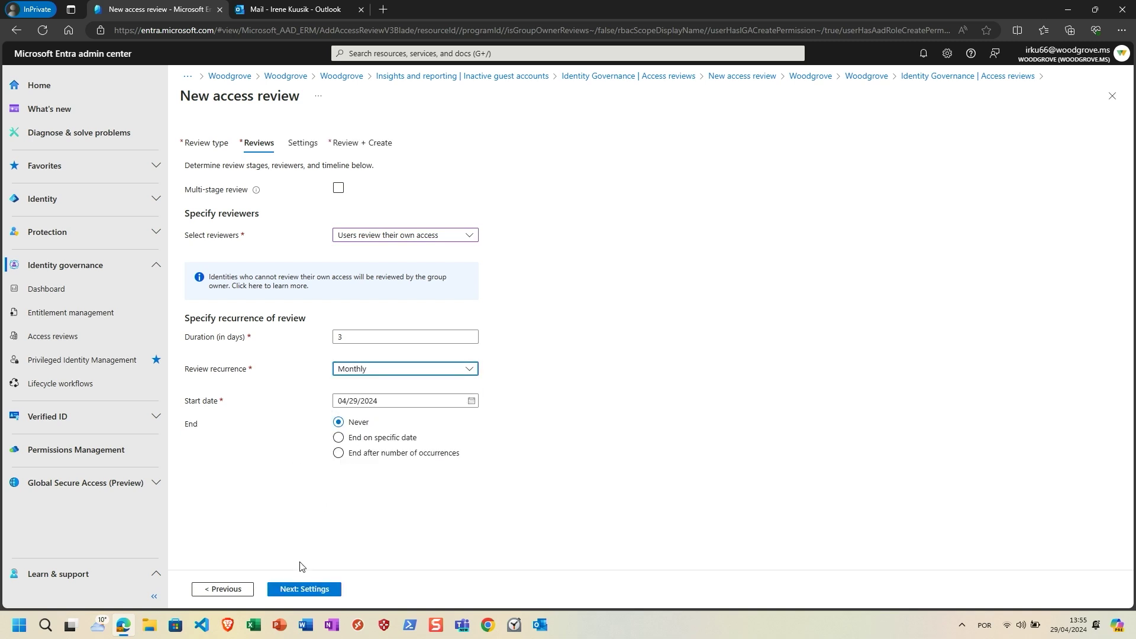
# Set non-responses to Remove access and denied guests to be blocked 30 days then removed; continue to Review + Create
pyautogui.click(295, 591)
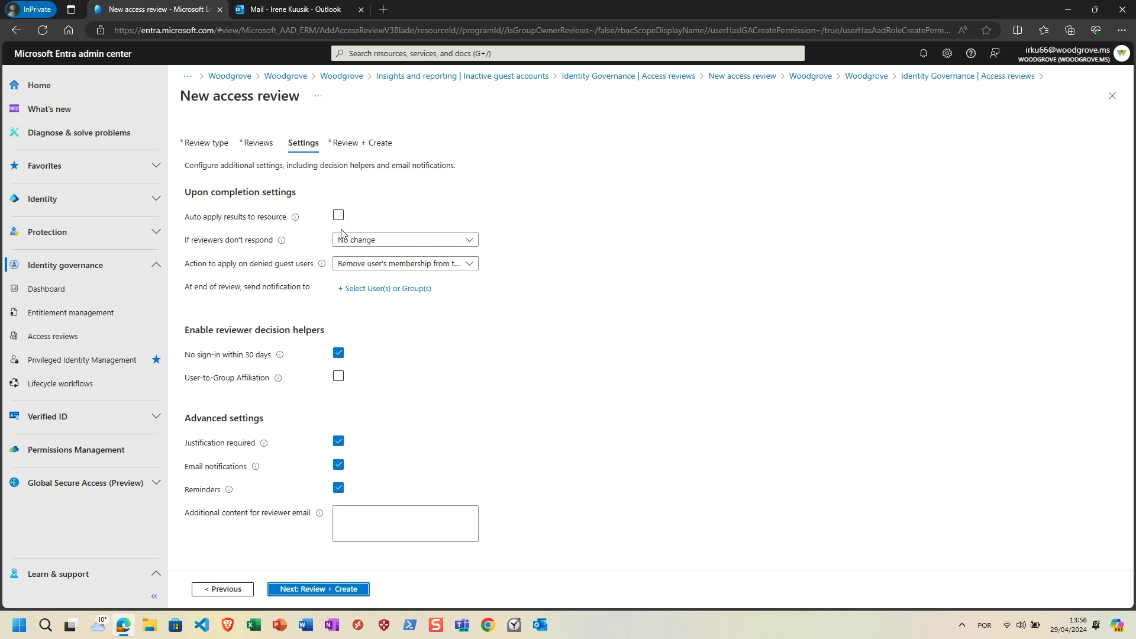
pyautogui.click(375, 245)
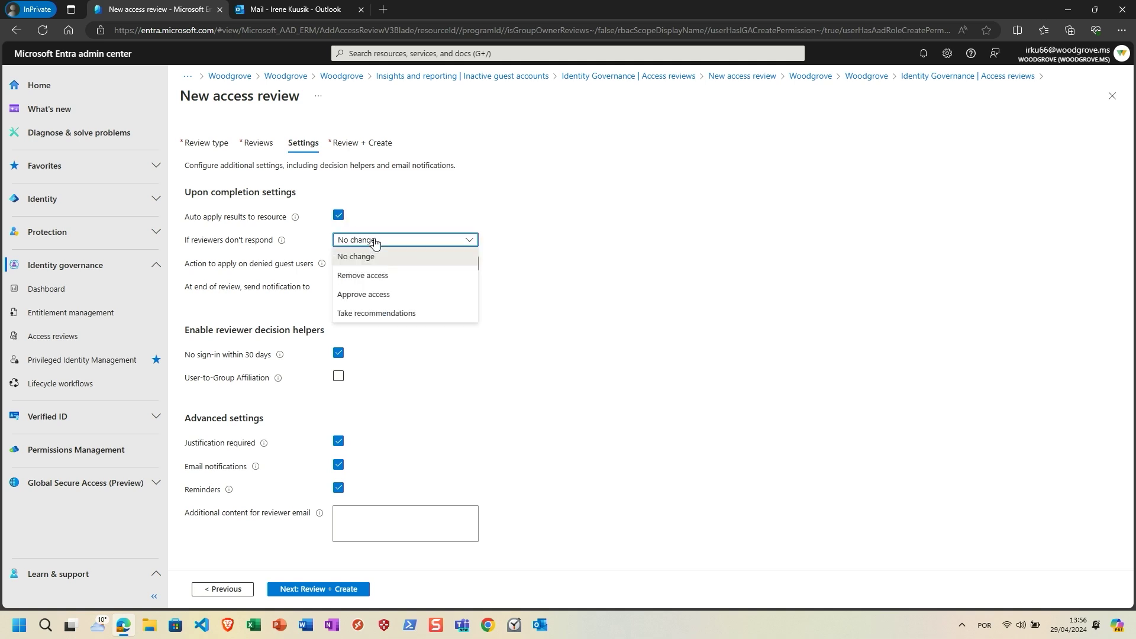
pyautogui.click(359, 278)
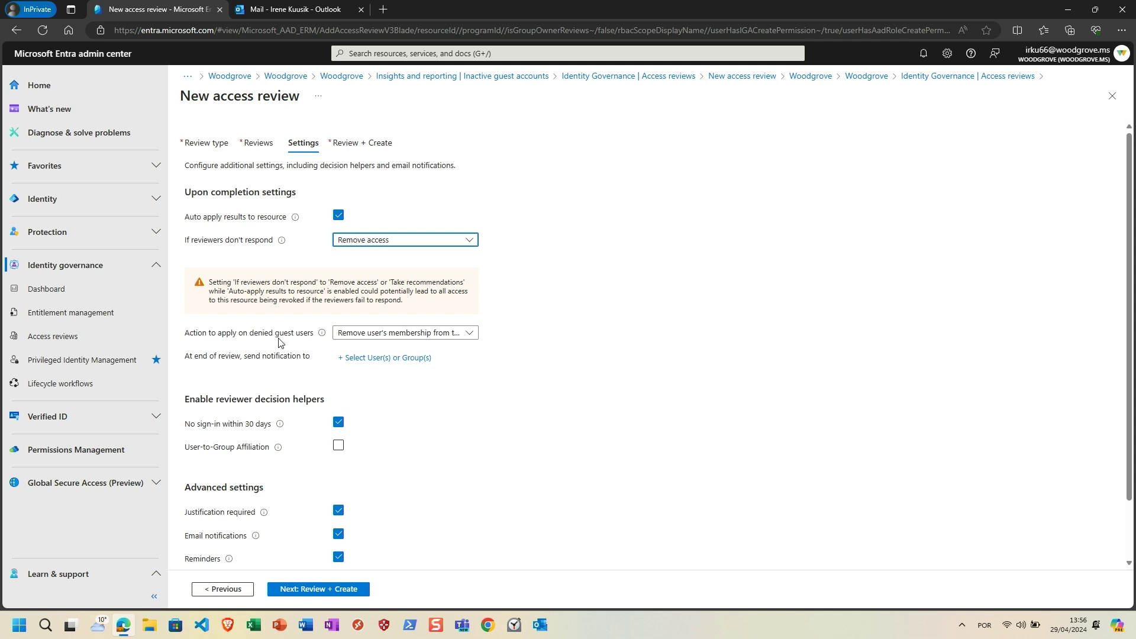
pyautogui.click(359, 337)
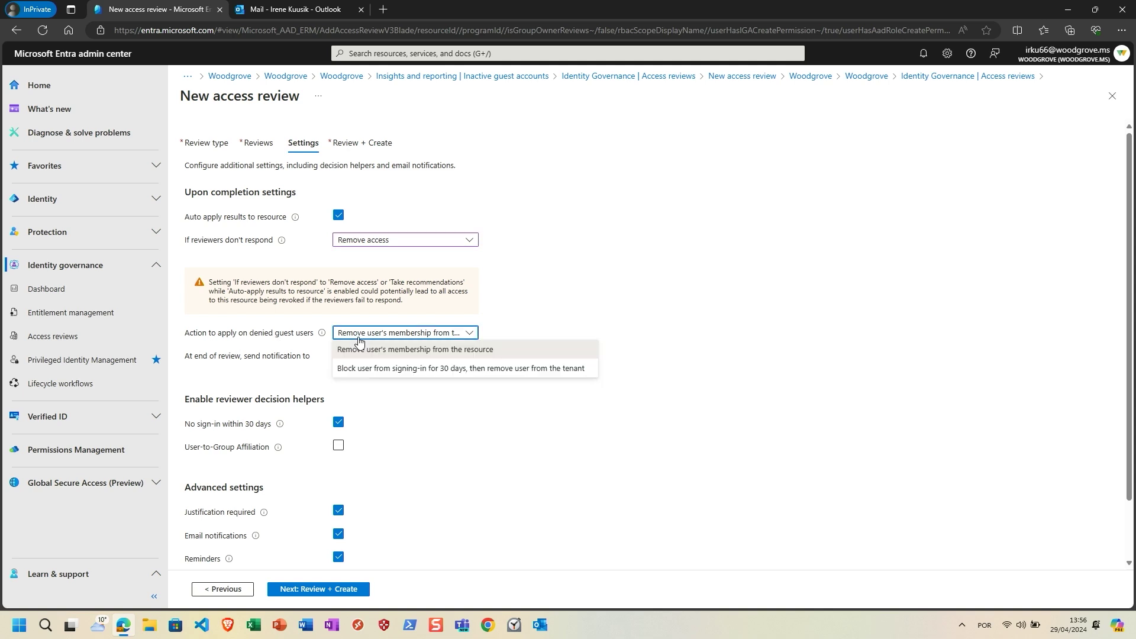
pyautogui.click(353, 369)
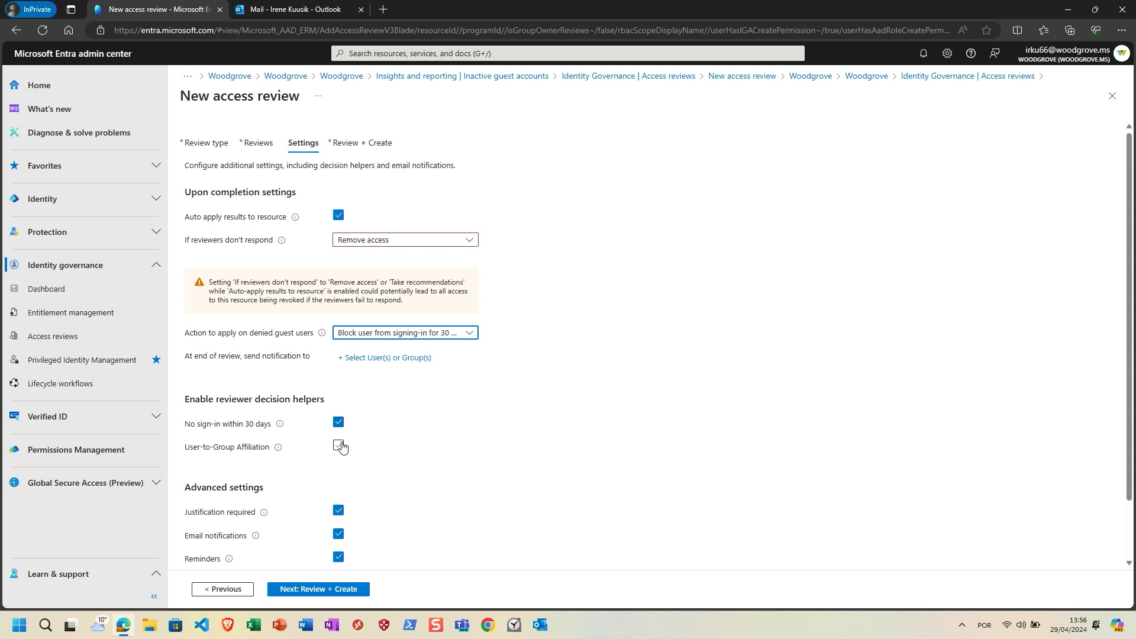
pyautogui.scroll(-2, 427, 476)
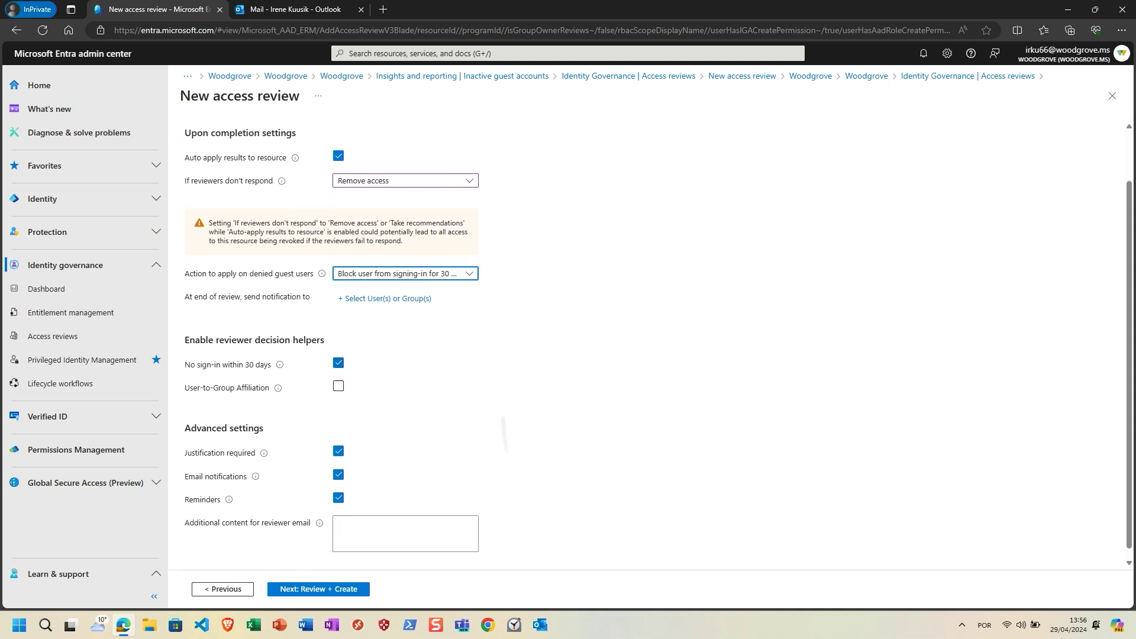
pyautogui.click(325, 587)
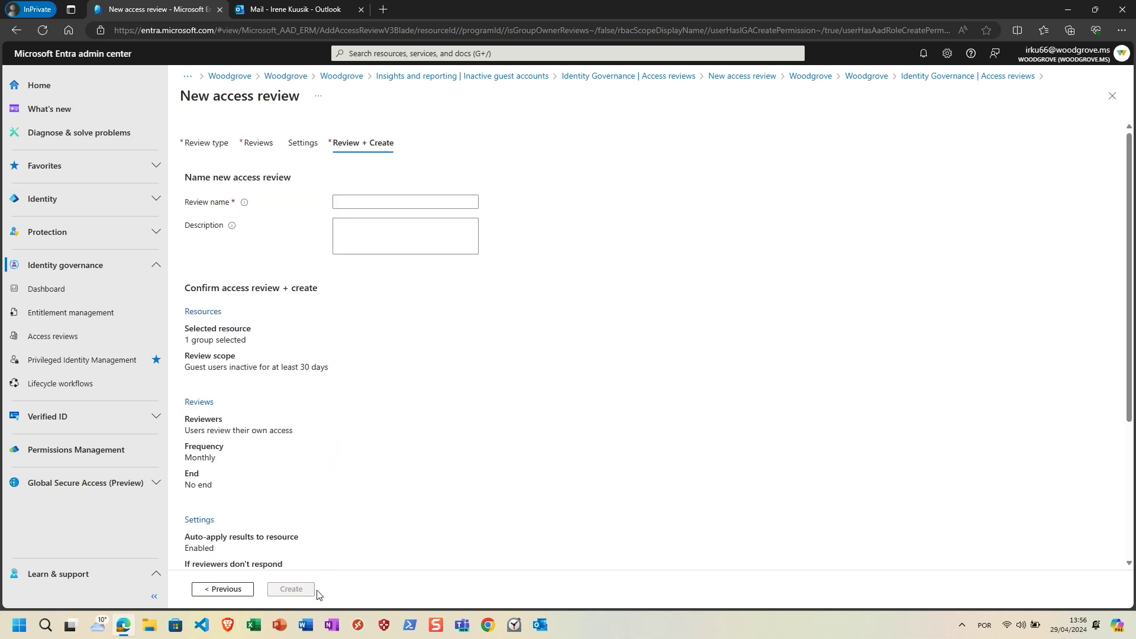
# Name the review 'Cleanup stale guests' and move to the description field
pyautogui.click(399, 205)
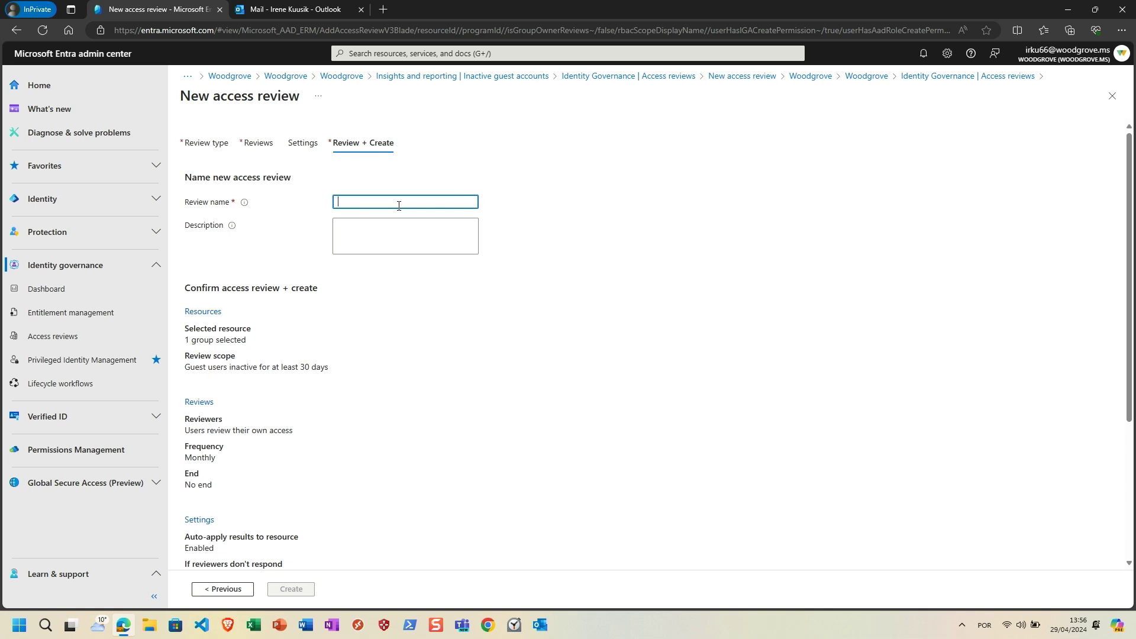
pyautogui.write('Cleanup stale')
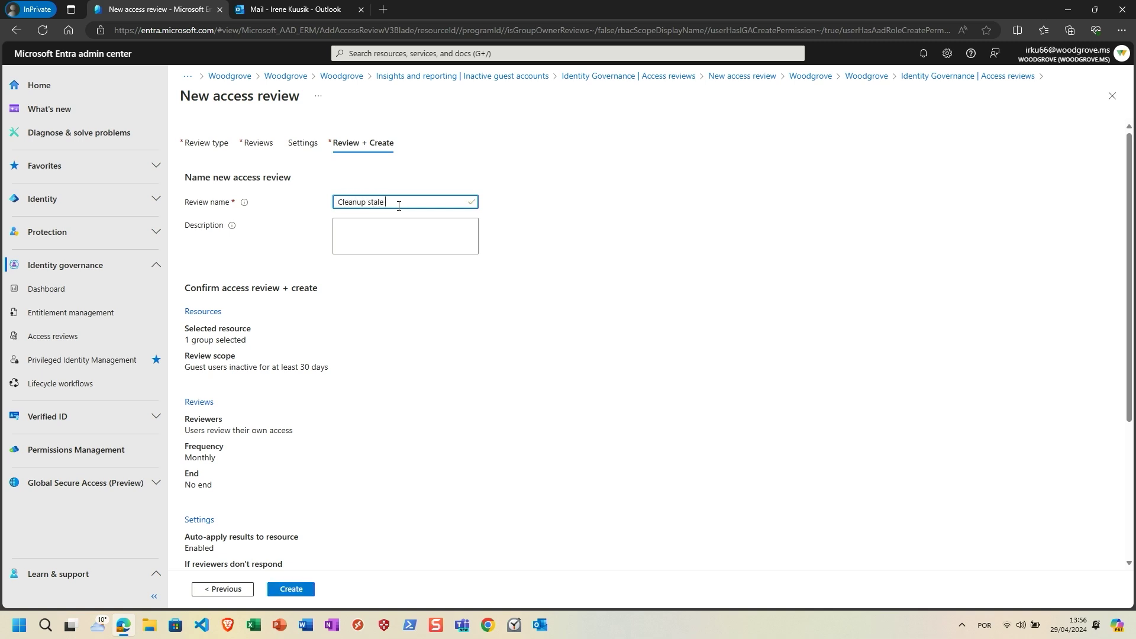
pyautogui.write('st')
pyautogui.press('Tab')
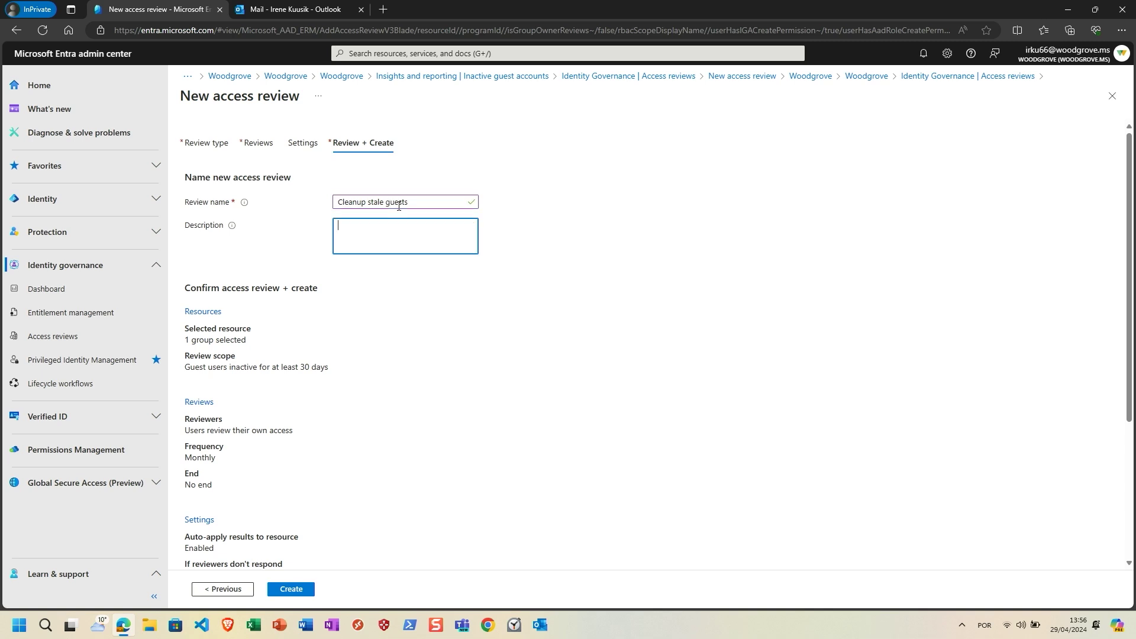